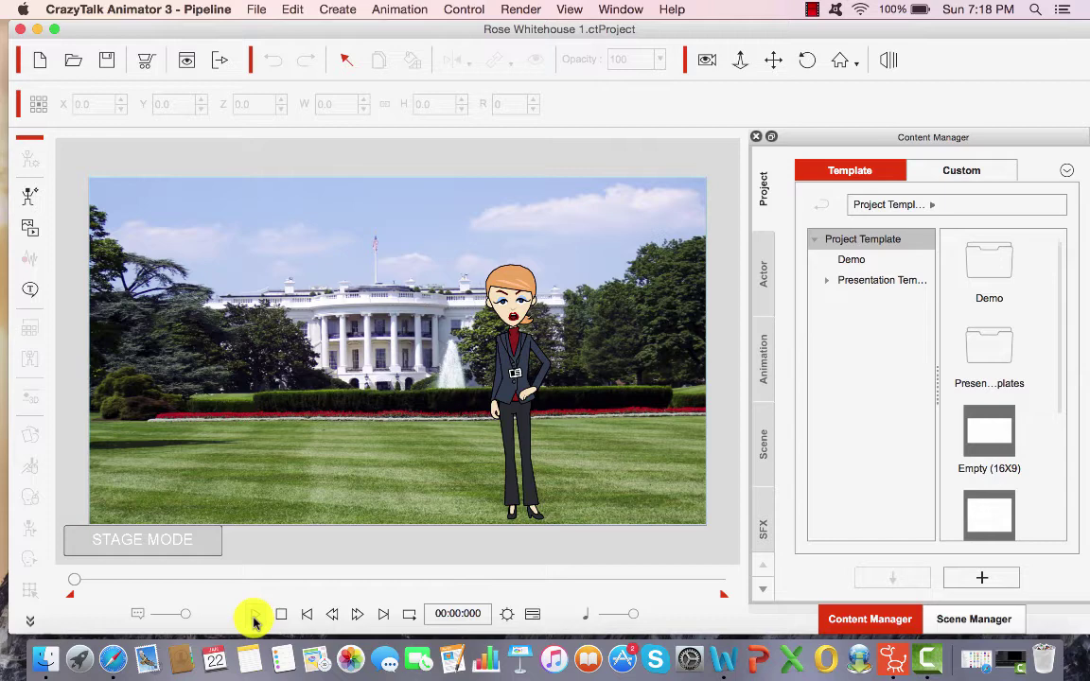
# Play the White House scene with the volume raised, then pause it at 00:09:067.
pyautogui.click(254, 617)
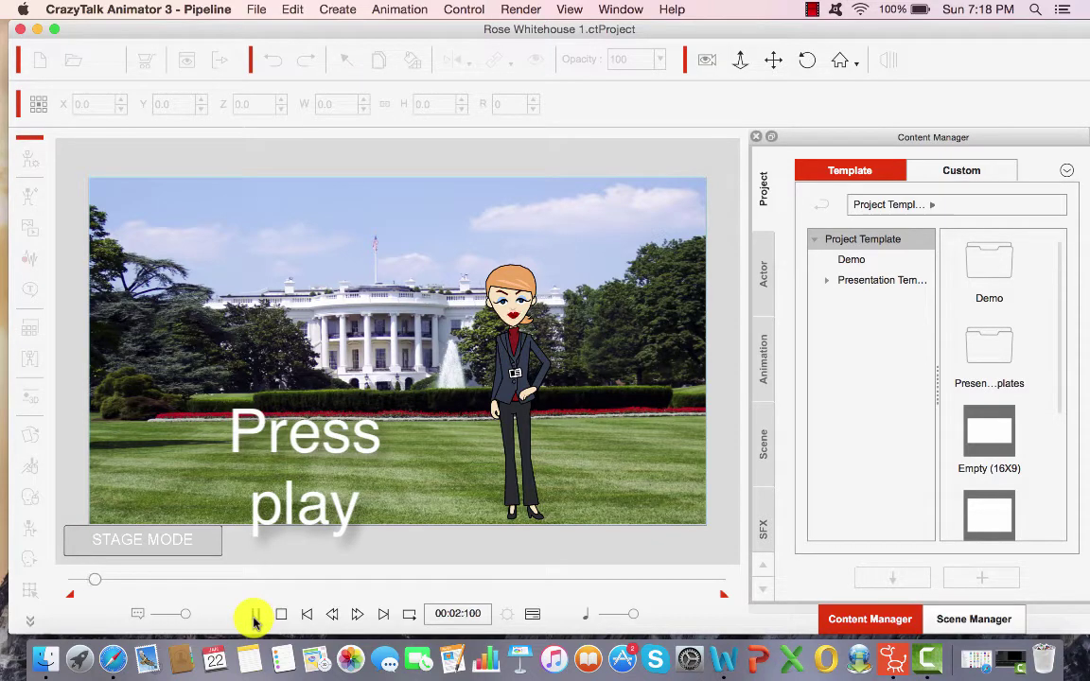
pyautogui.press('XF86AudioRaiseVolume')
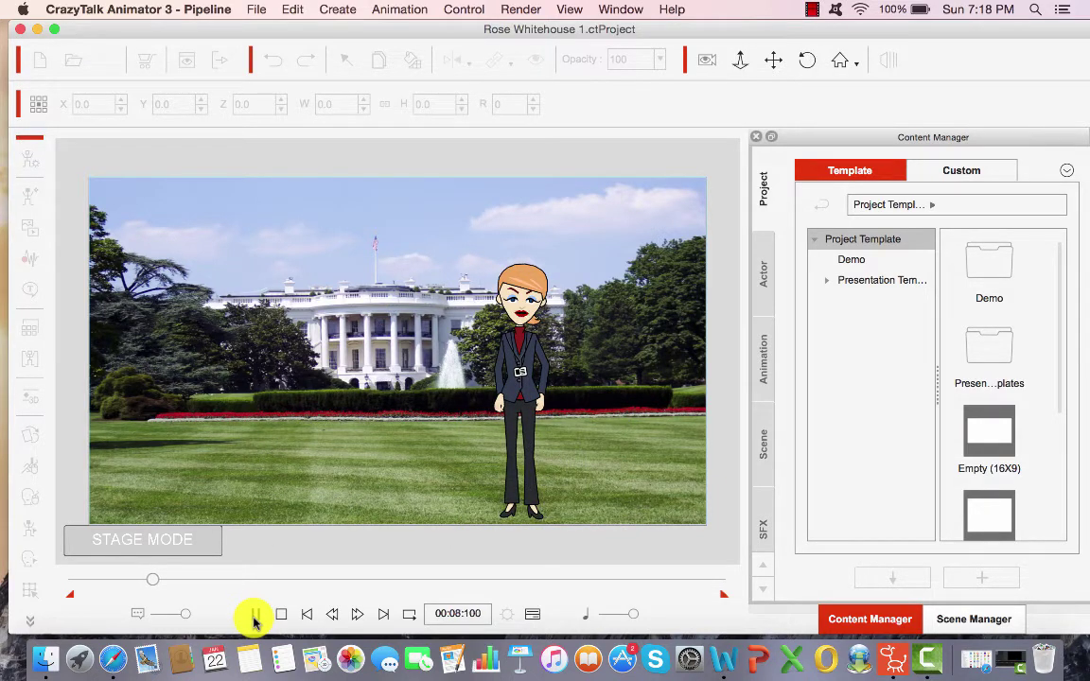
pyautogui.click(254, 617)
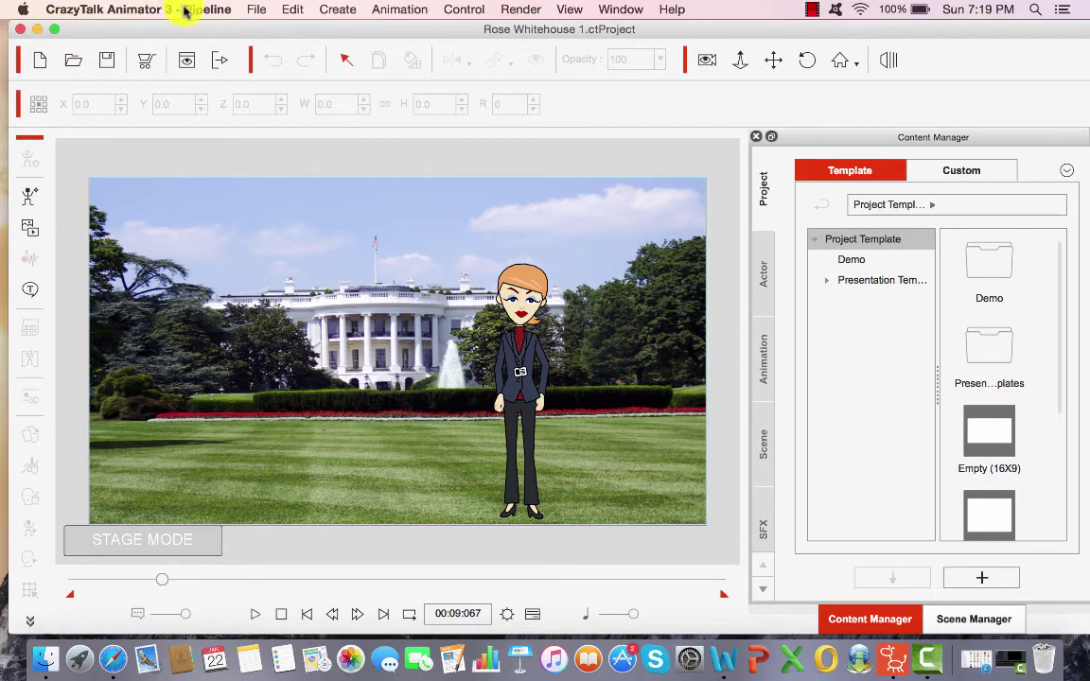
# Start a new empty project, DefProject, from the File menu.
pyautogui.click(255, 11)
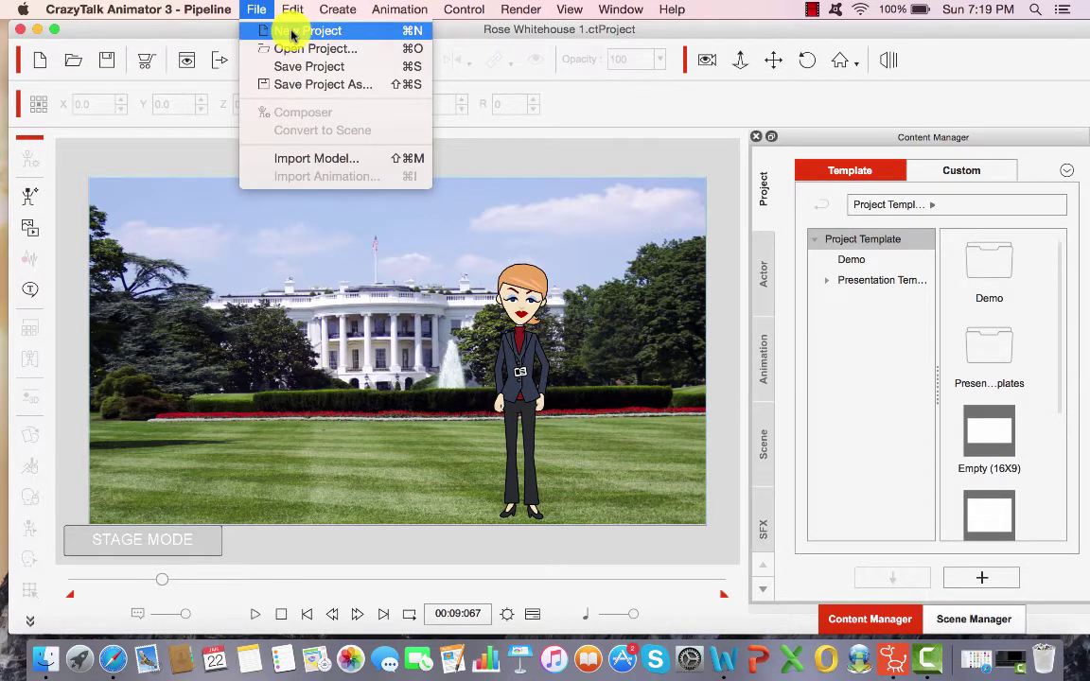
pyautogui.click(292, 34)
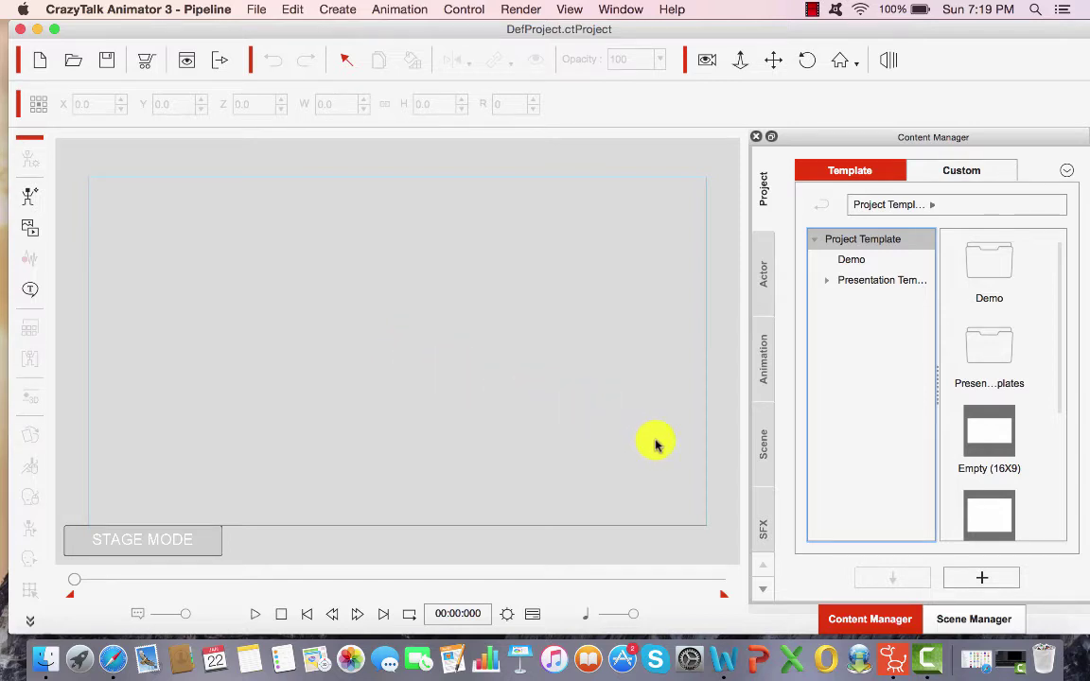
# Browse into the Scene templates folder in the Content Manager and select the GarryPye folder.
pyautogui.click(766, 447)
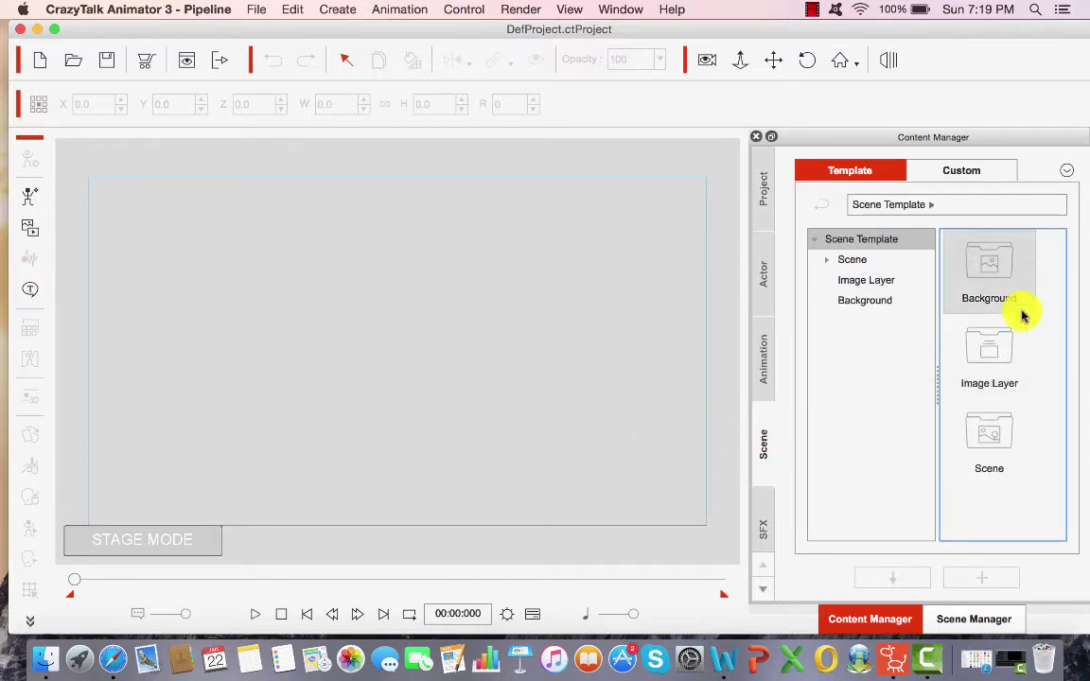
pyautogui.doubleClick(1002, 455)
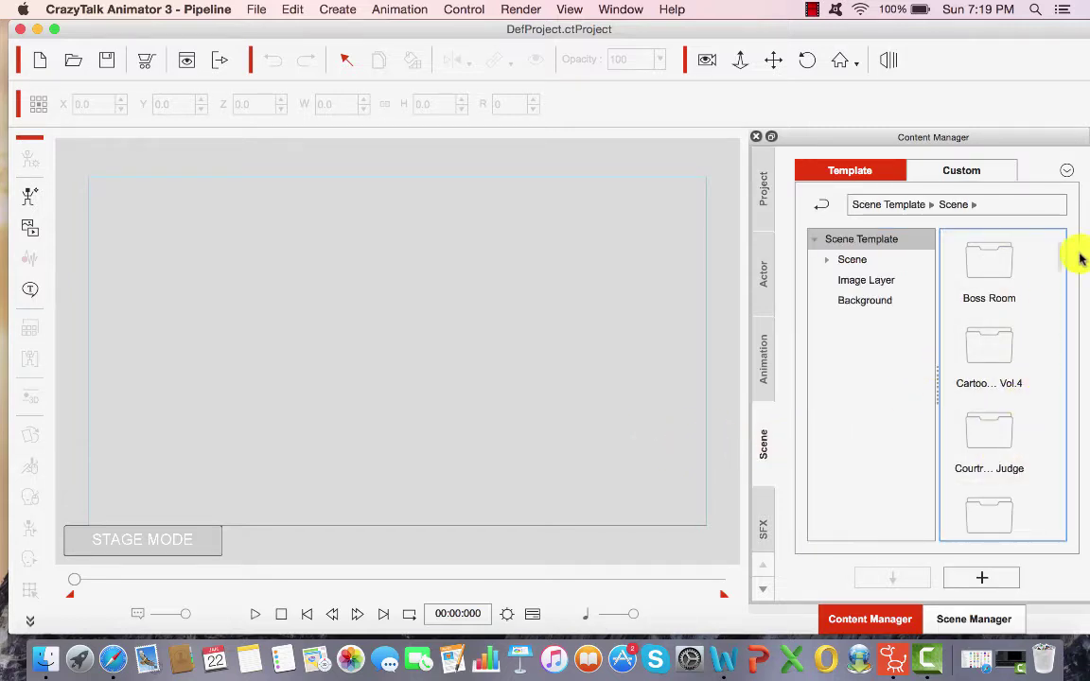
pyautogui.scroll(-2, 1053, 261)
pyautogui.moveTo(1059, 261); pyautogui.dragTo(1077, 298)
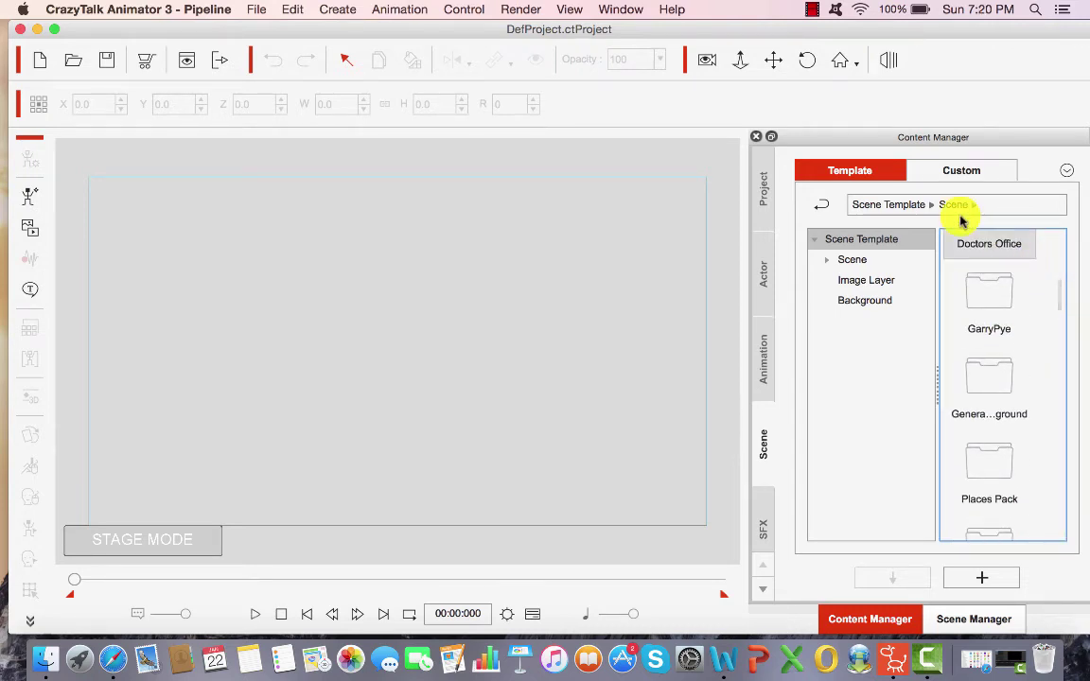
pyautogui.click(1035, 332)
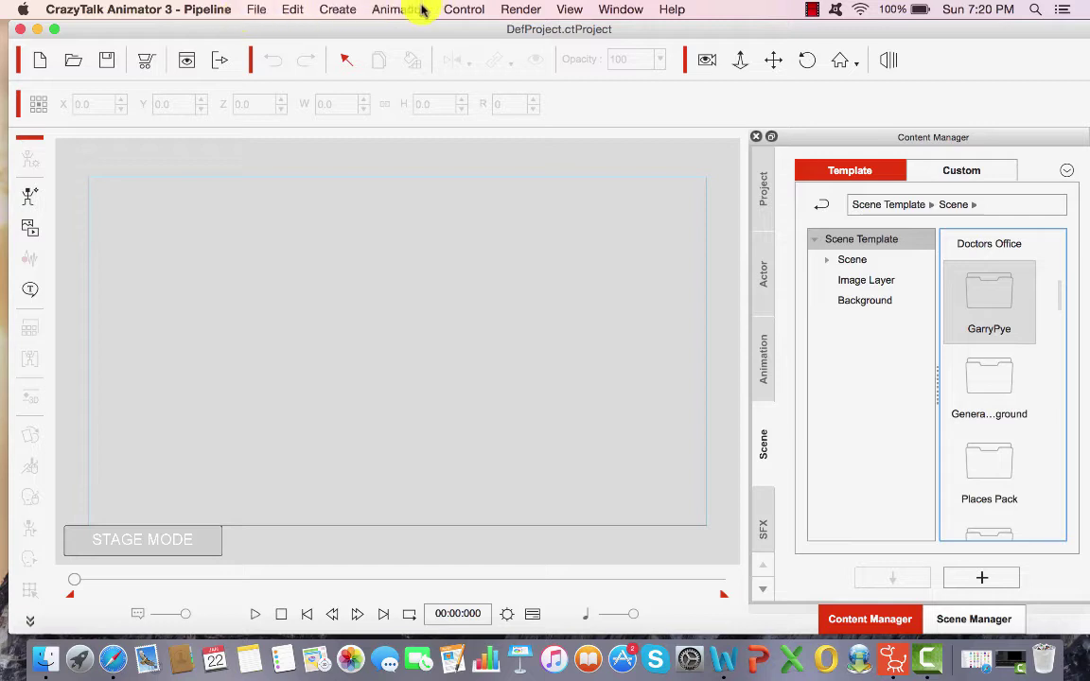
# Load the Desktop whitehouse photo as the stage background via Create Media > Background.
pyautogui.click(343, 10)
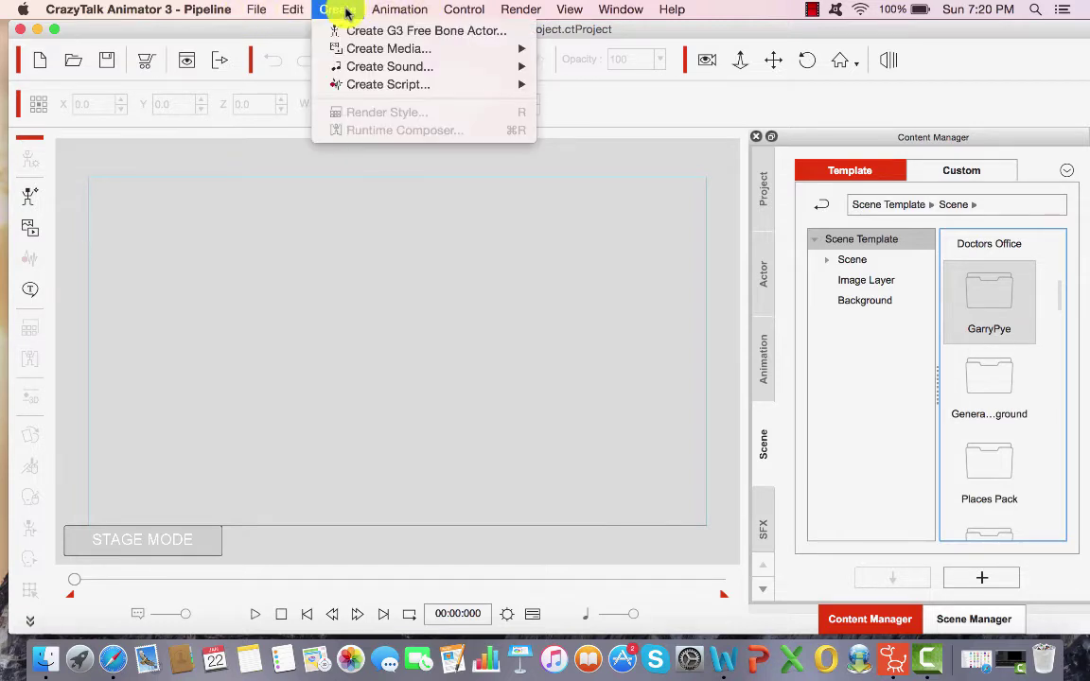
pyautogui.moveTo(367, 54)
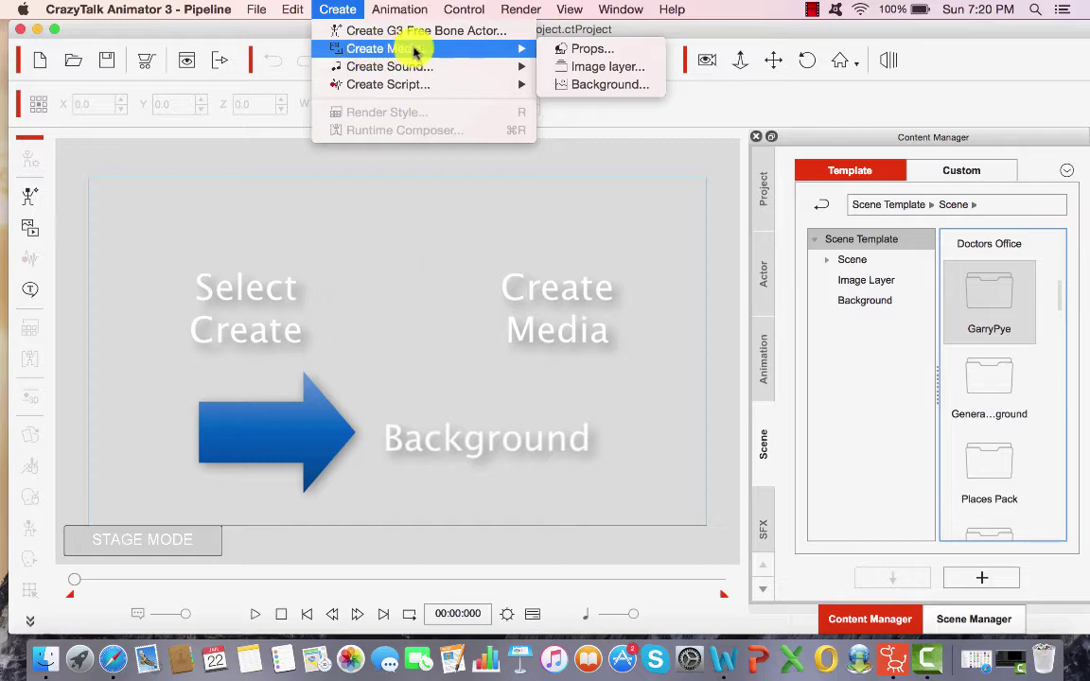
pyautogui.click(589, 85)
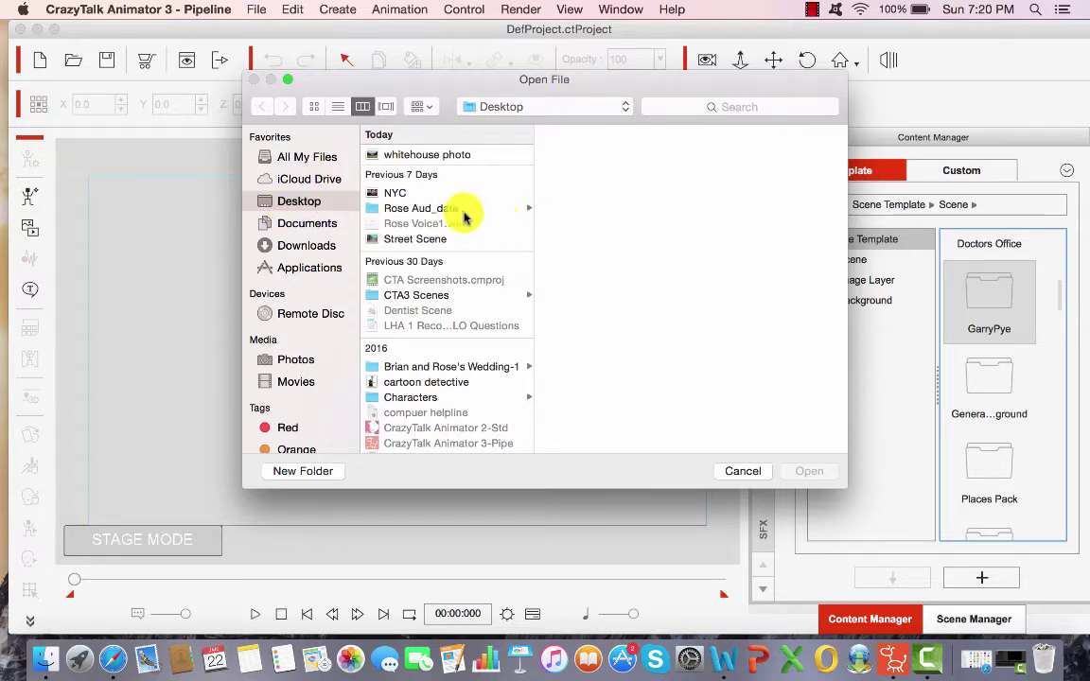
pyautogui.doubleClick(423, 155)
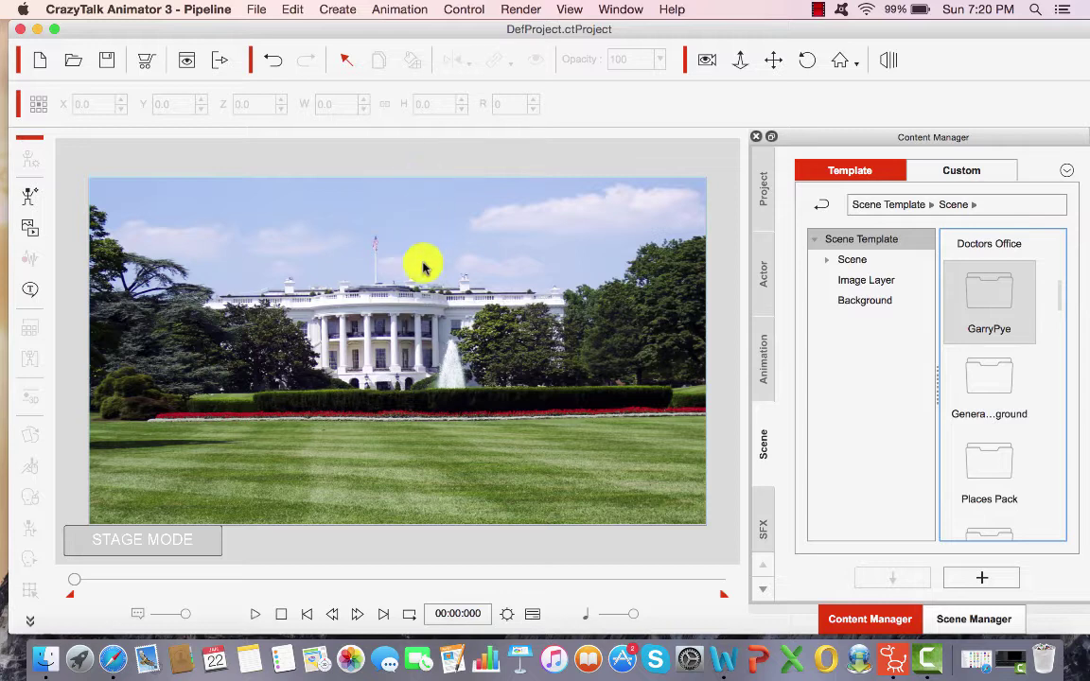
# Switch the Content Manager to the Actor templates showing Body, Character and Head.
pyautogui.click(764, 273)
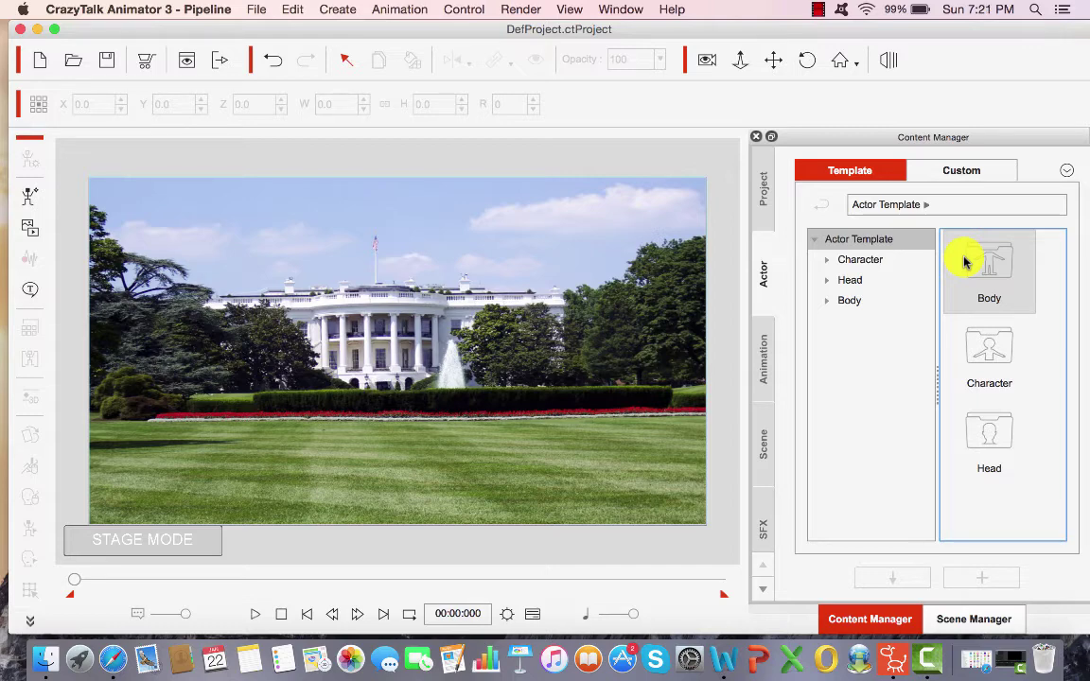
# Open the Character folder's second G2 body kit and add Dummy_M to the stage.
pyautogui.doubleClick(990, 353)
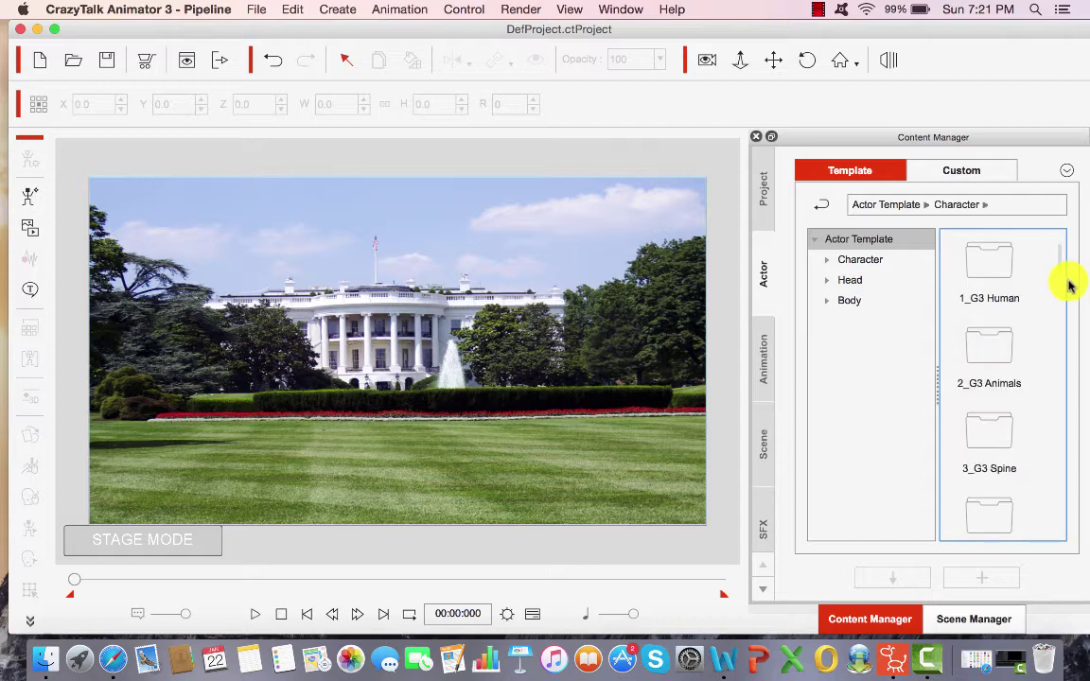
pyautogui.scroll(-2, 1061, 275)
pyautogui.moveTo(1061, 276); pyautogui.dragTo(1061, 342)
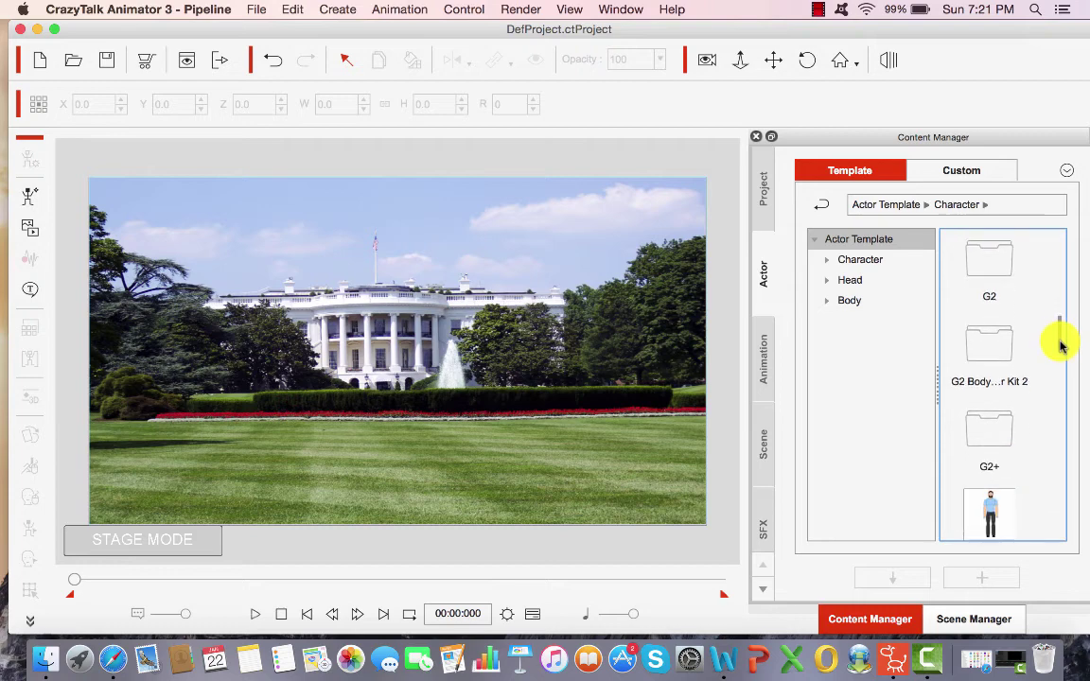
pyautogui.doubleClick(997, 346)
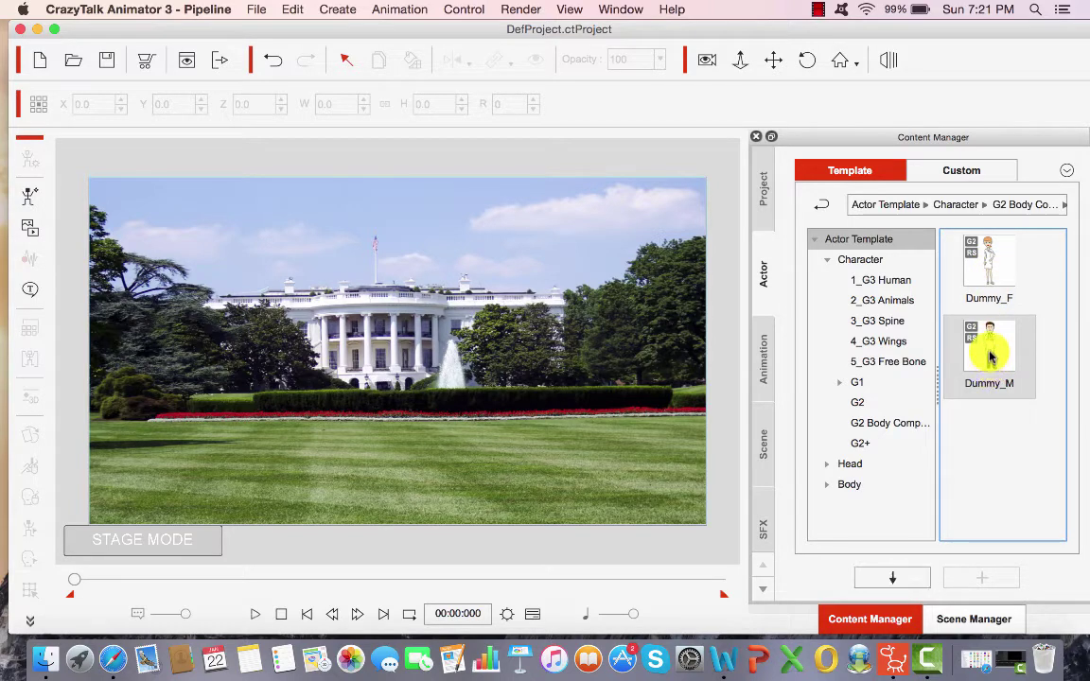
pyautogui.doubleClick(991, 356)
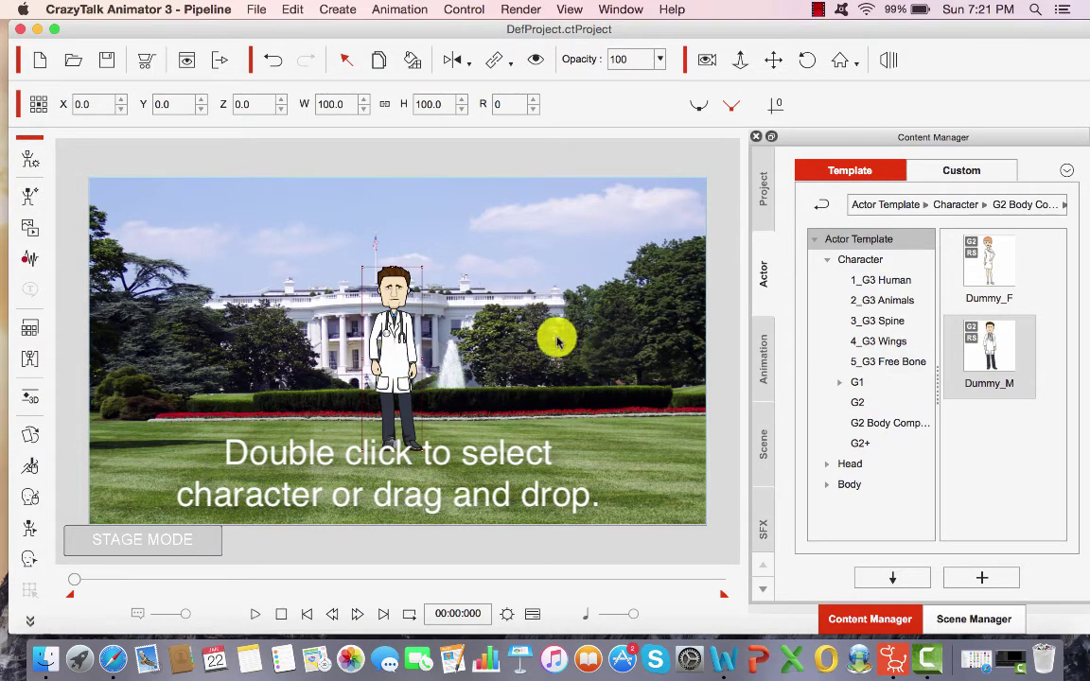
# Move the doctor right of the fountain and stretch it to width 137.5, height 122.1.
pyautogui.click(409, 353)
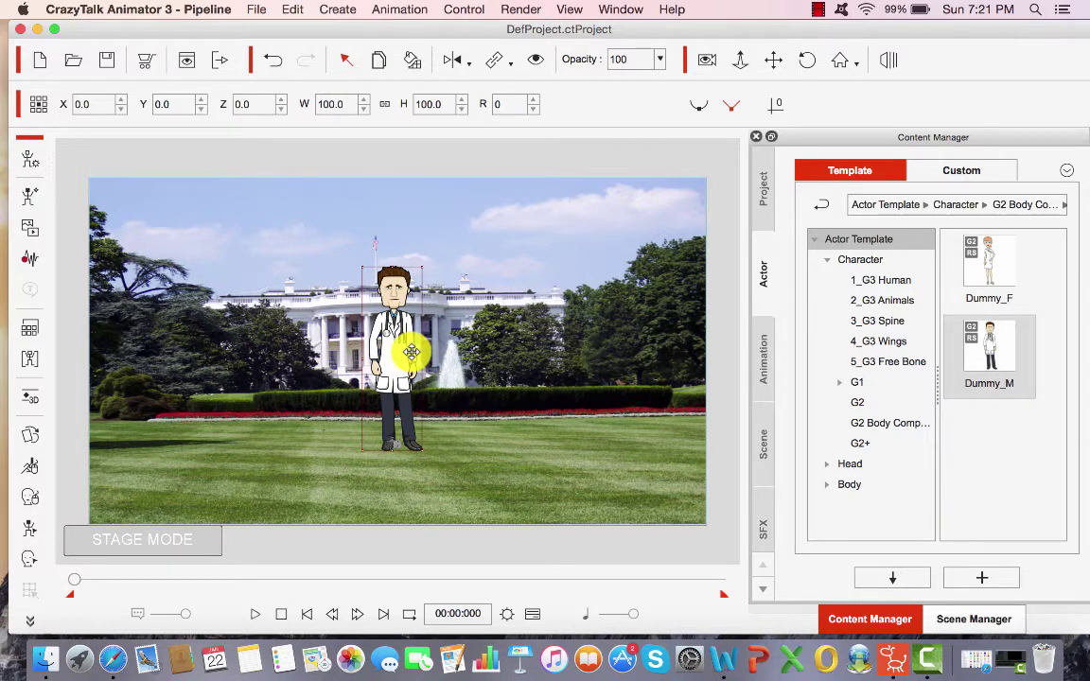
pyautogui.moveTo(444, 351); pyautogui.dragTo(558, 380)
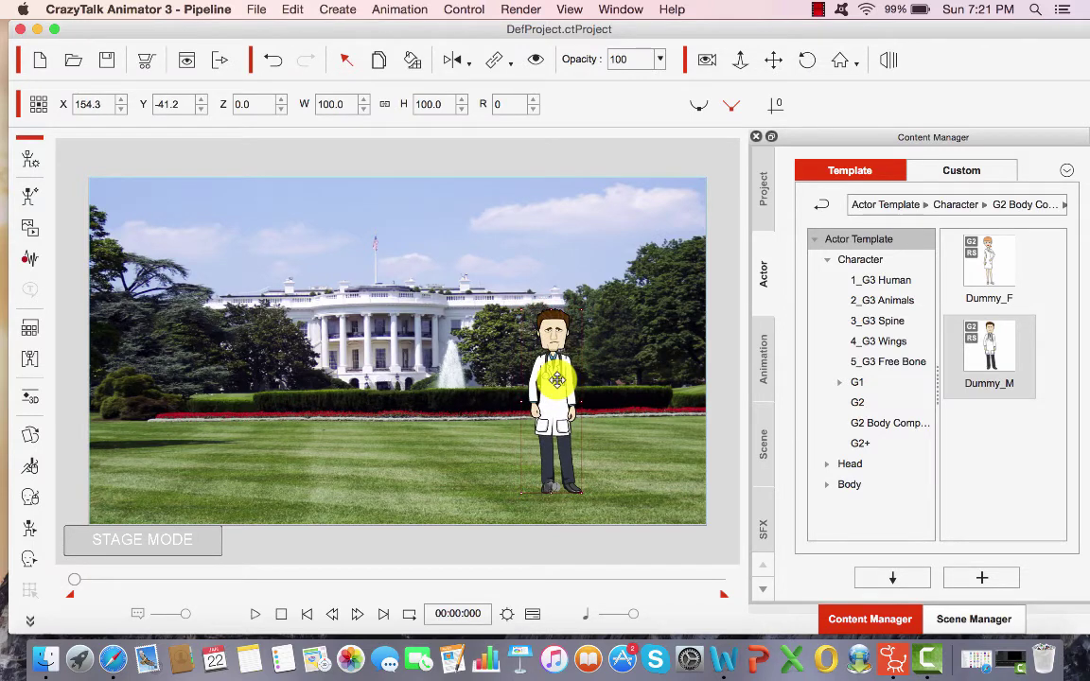
pyautogui.moveTo(551, 308); pyautogui.dragTo(553, 296)
pyautogui.moveTo(581, 397); pyautogui.dragTo(584, 370)
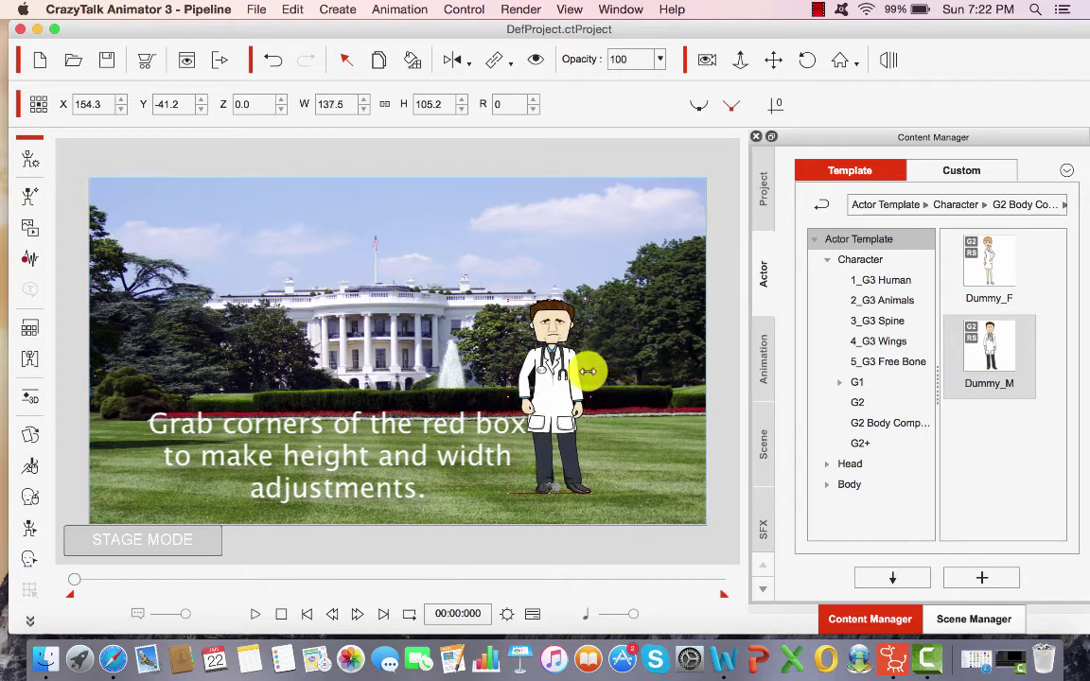
pyautogui.moveTo(549, 301); pyautogui.dragTo(553, 273)
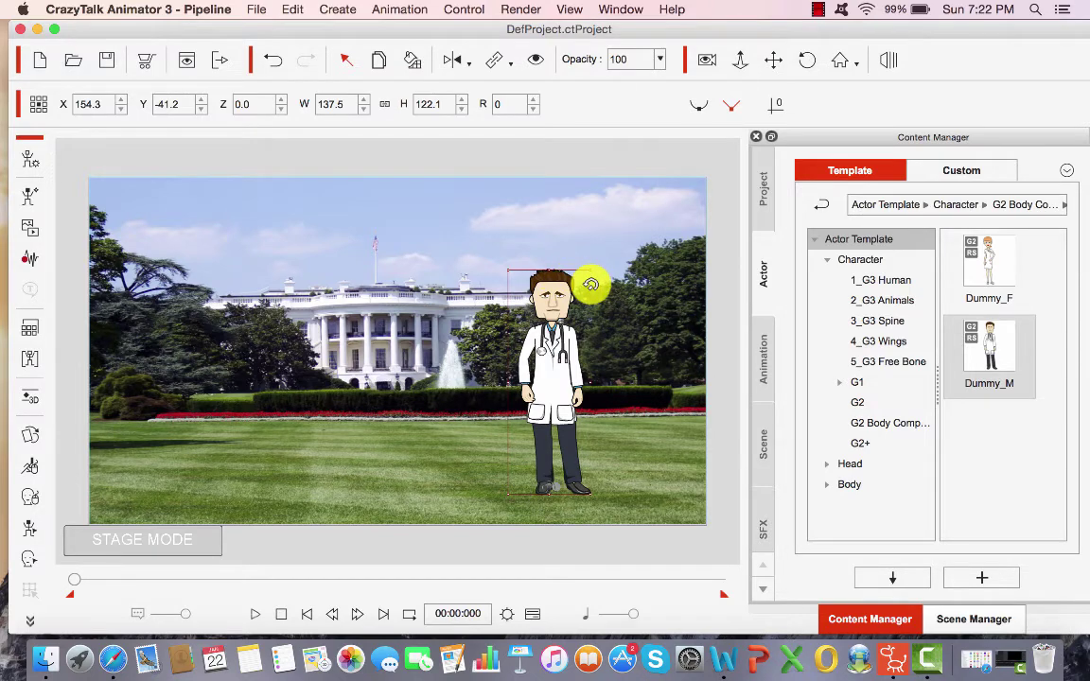
# Bring the doctor lower and closer, feet near the stage's bottom edge, then reselect it.
pyautogui.click(742, 60)
pyautogui.moveTo(557, 345); pyautogui.dragTo(525, 232)
pyautogui.click(776, 63)
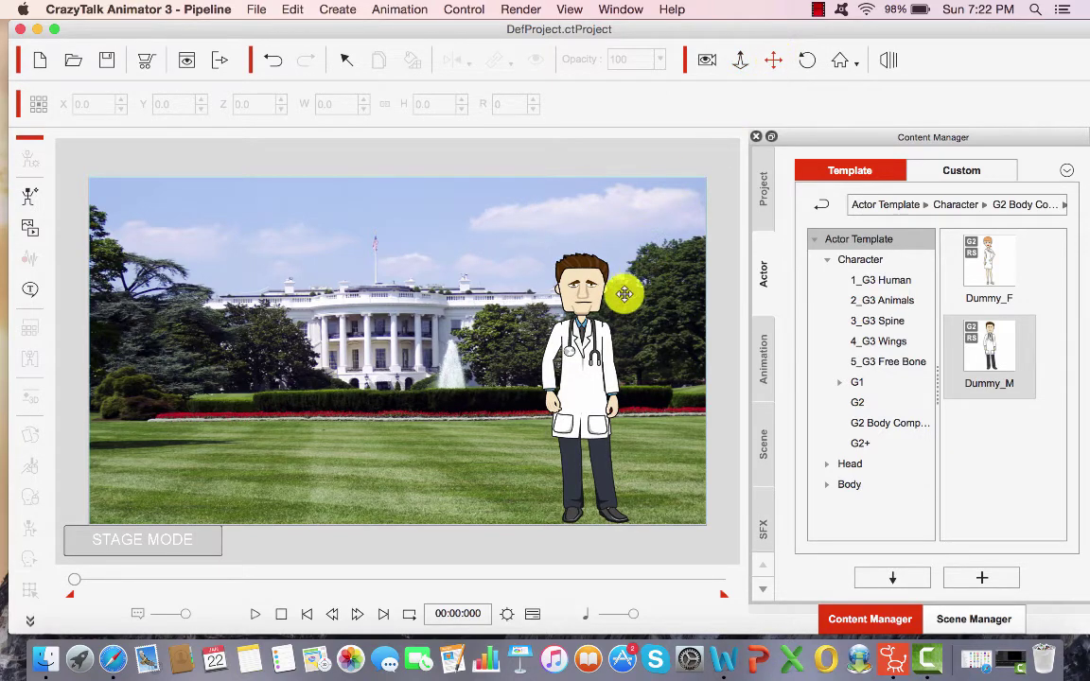
pyautogui.moveTo(597, 367)
pyautogui.mouseDown()
pyautogui.moveTo(494, 324)
pyautogui.moveTo(293, 394)
pyautogui.moveTo(593, 362)
pyautogui.mouseUp()
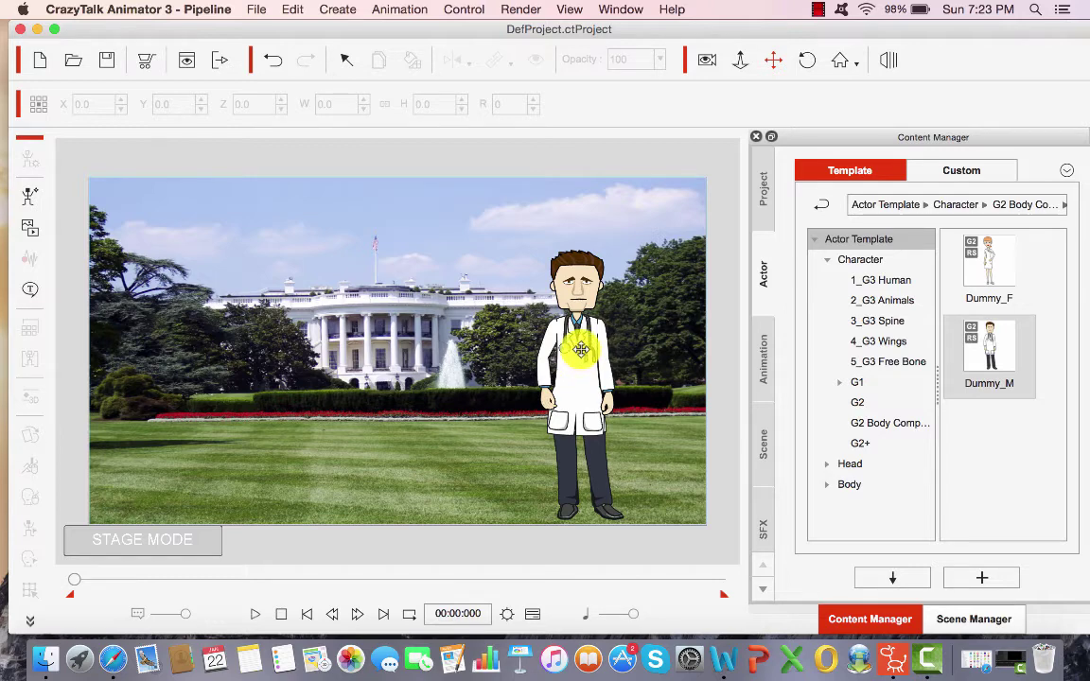
pyautogui.click(583, 276)
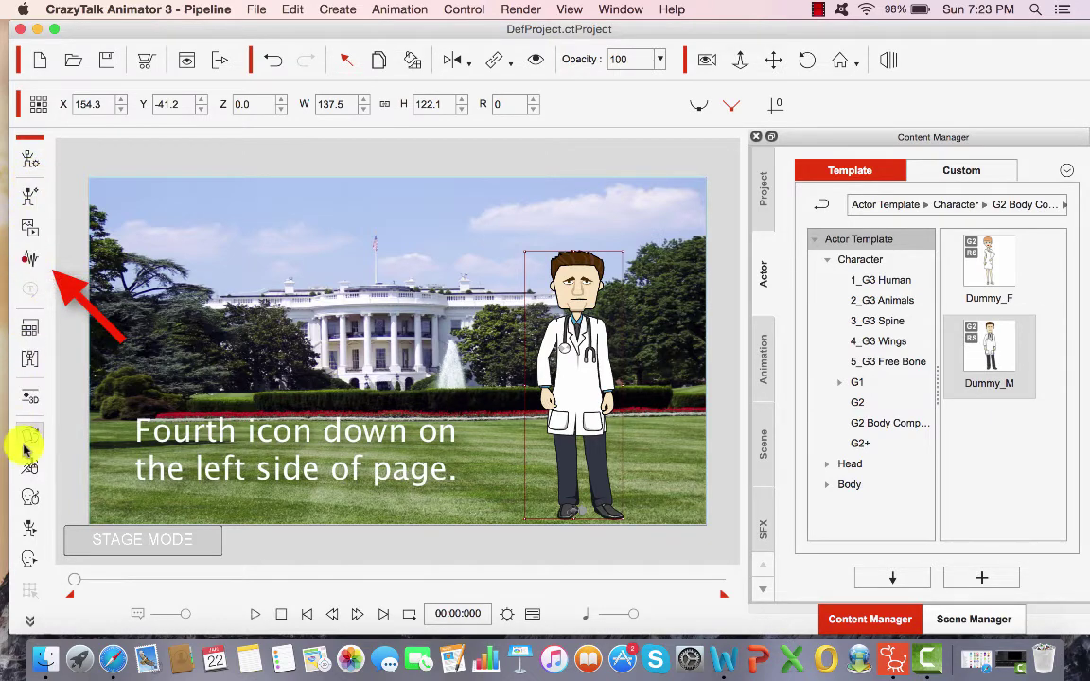
# Bring up the Create Script dialog for the doctor character.
pyautogui.click(29, 260)
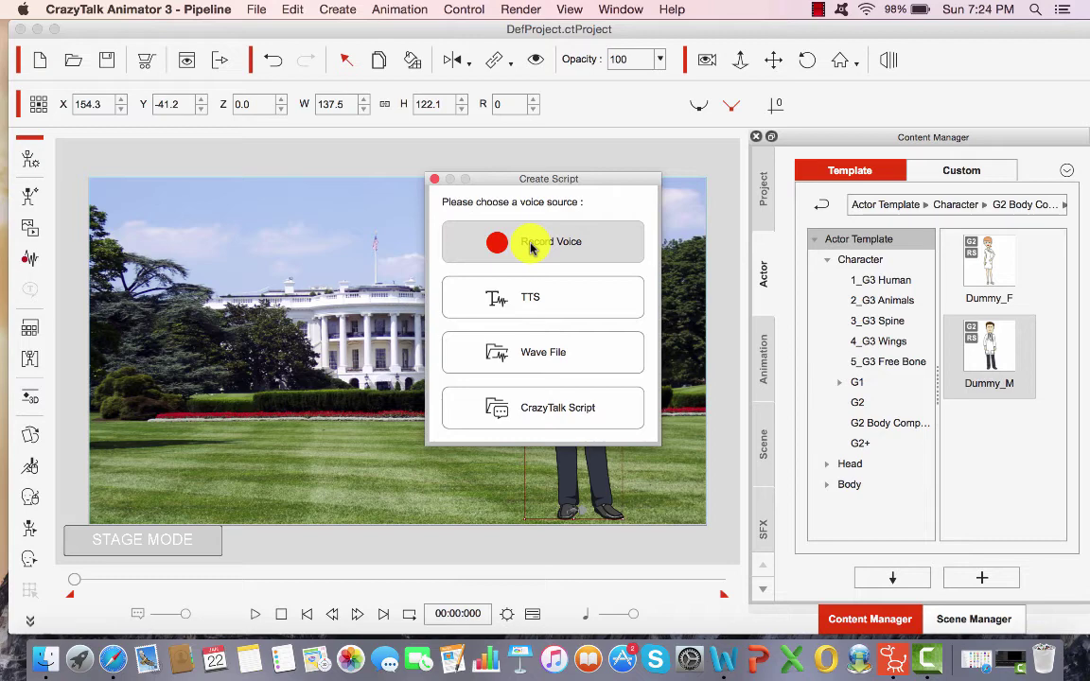
# Choose Record Voice and set the input device to Yeti Stereo Microphone at 44100 Hz, 16 Bit.
pyautogui.click(531, 244)
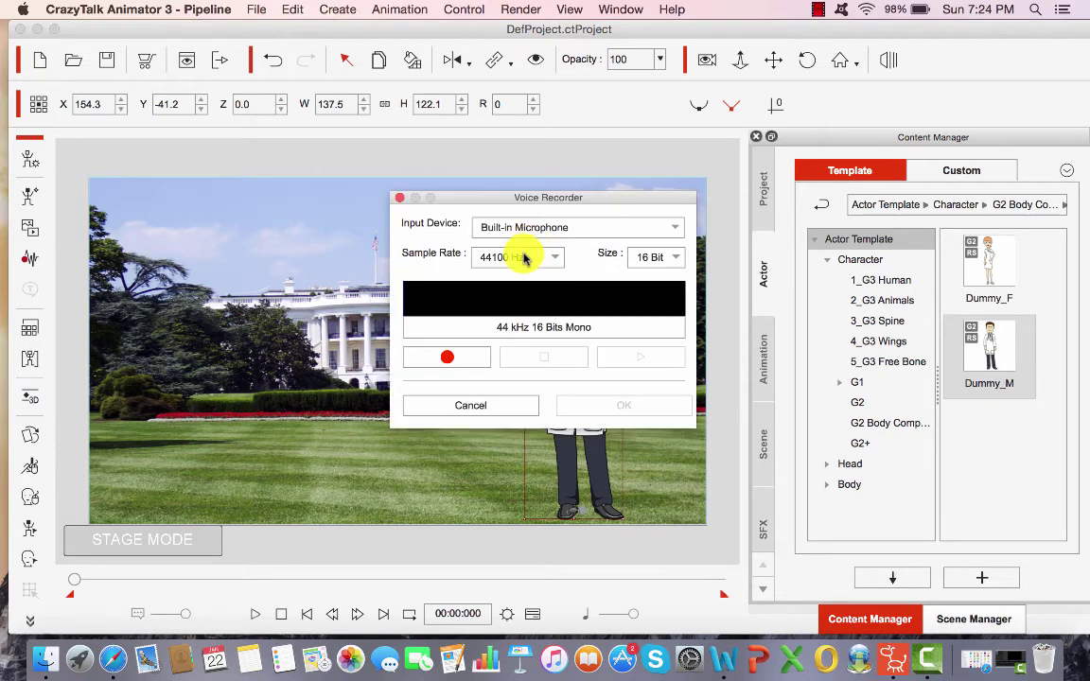
pyautogui.click(674, 227)
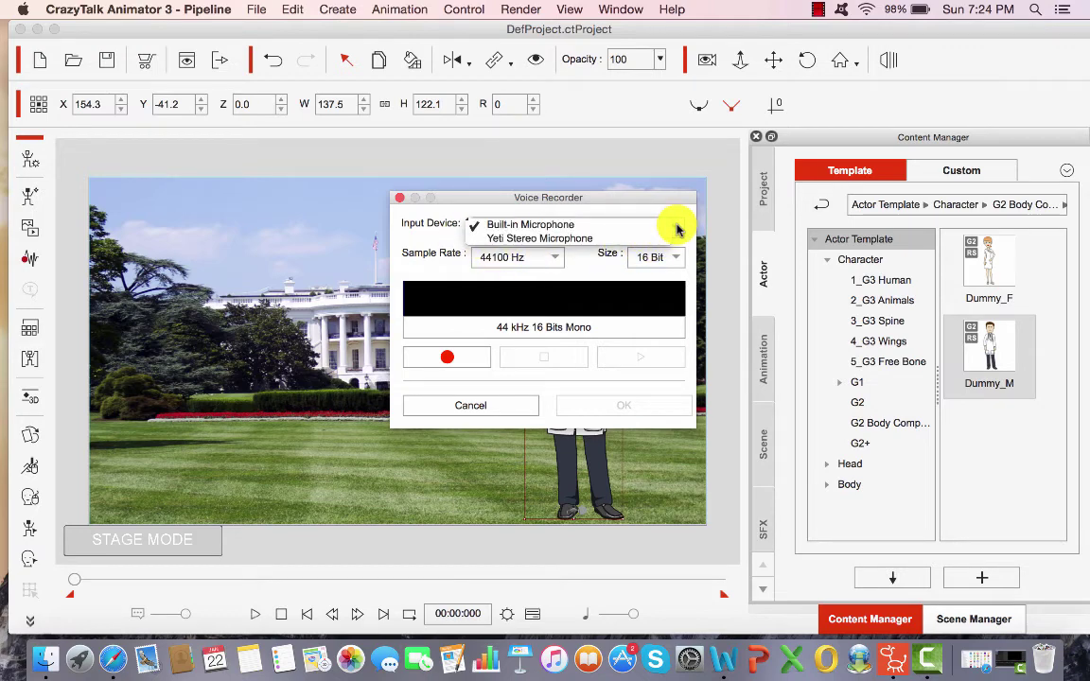
pyautogui.click(602, 239)
pyautogui.click(466, 405)
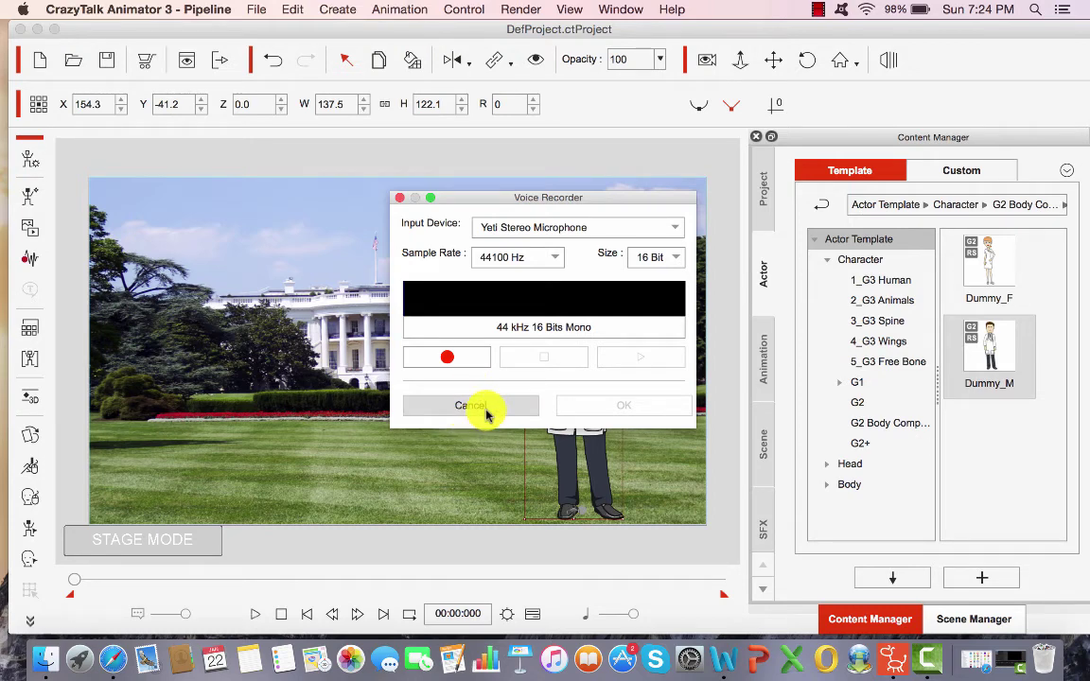
# Record the spoken script as a 15.05-second voice clip and accept it for the doctor.
pyautogui.click(449, 359)
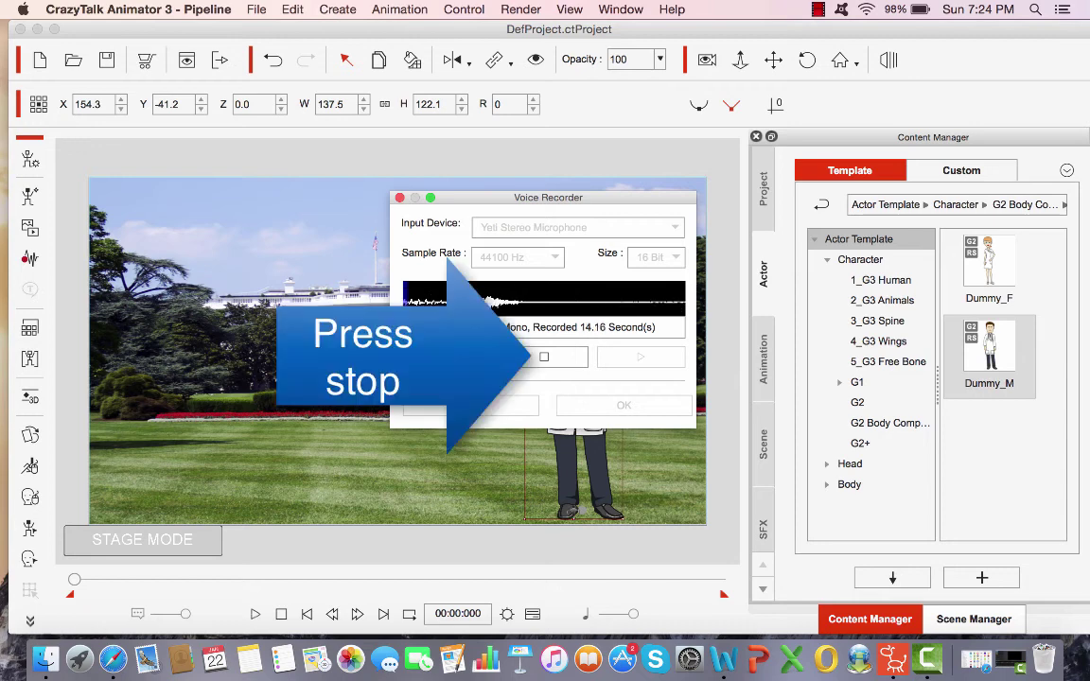
pyautogui.click(545, 357)
pyautogui.click(620, 409)
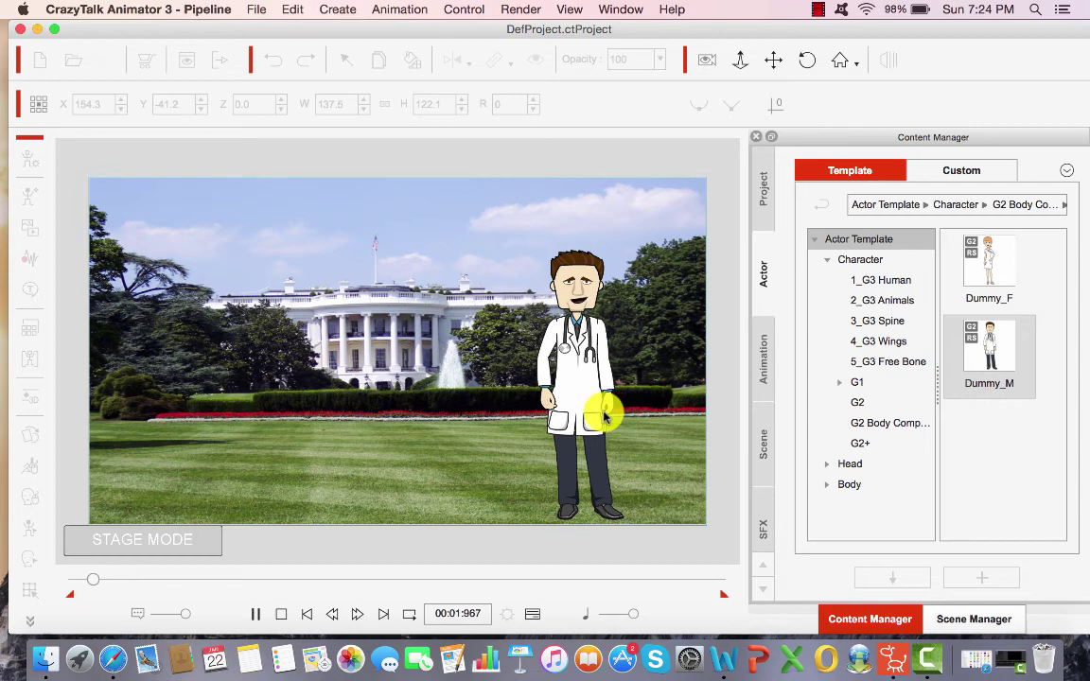
# Lower the system volume while the doctor's lip-synced playback runs.
pyautogui.press('XF86AudioLowerVolume')
pyautogui.press('XF86AudioLowerVolume')
pyautogui.press('XF86AudioLowerVolume')
pyautogui.press('XF86AudioLowerVolume')
pyautogui.press('XF86AudioLowerVolume')
pyautogui.press('XF86AudioLowerVolume')
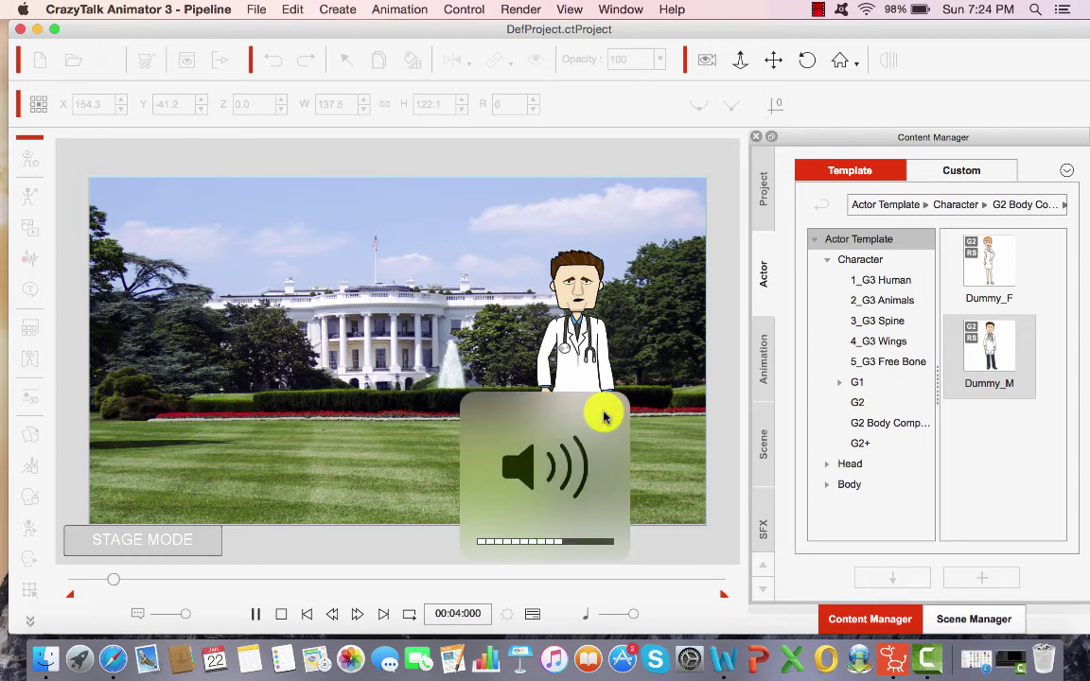